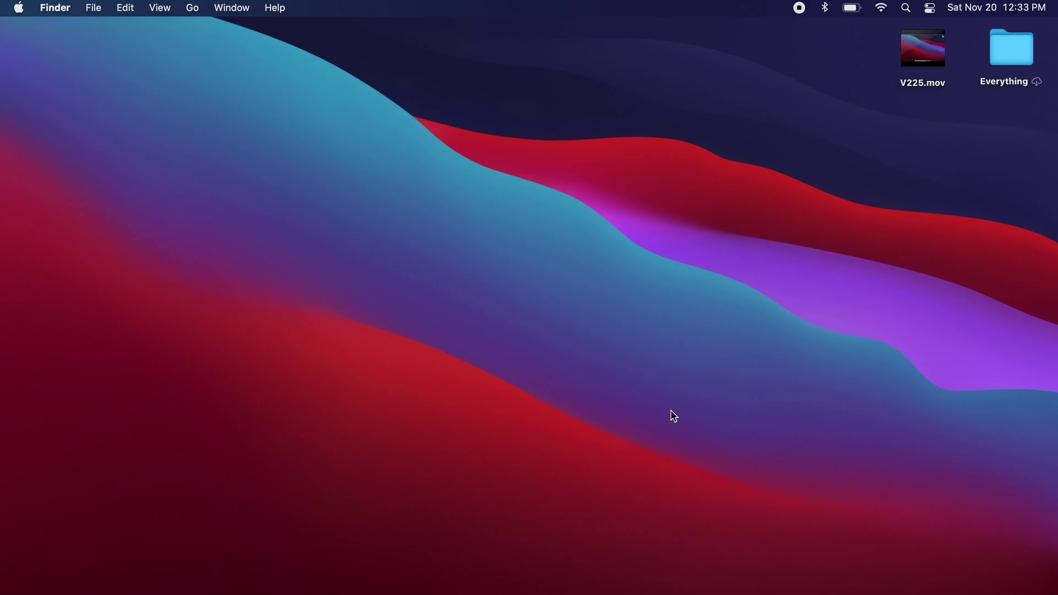
Launch Terminal from Spotlight and start the `python` interpreter (Python 2.7.16).
{"action": "key", "text": "super+space"}
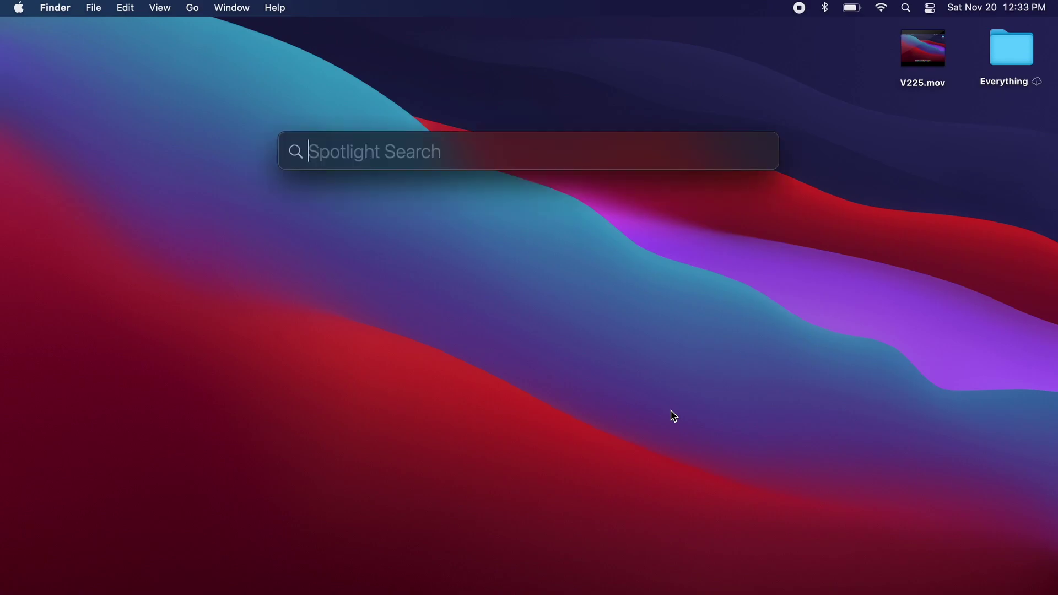
{"action": "type", "text": "te"}
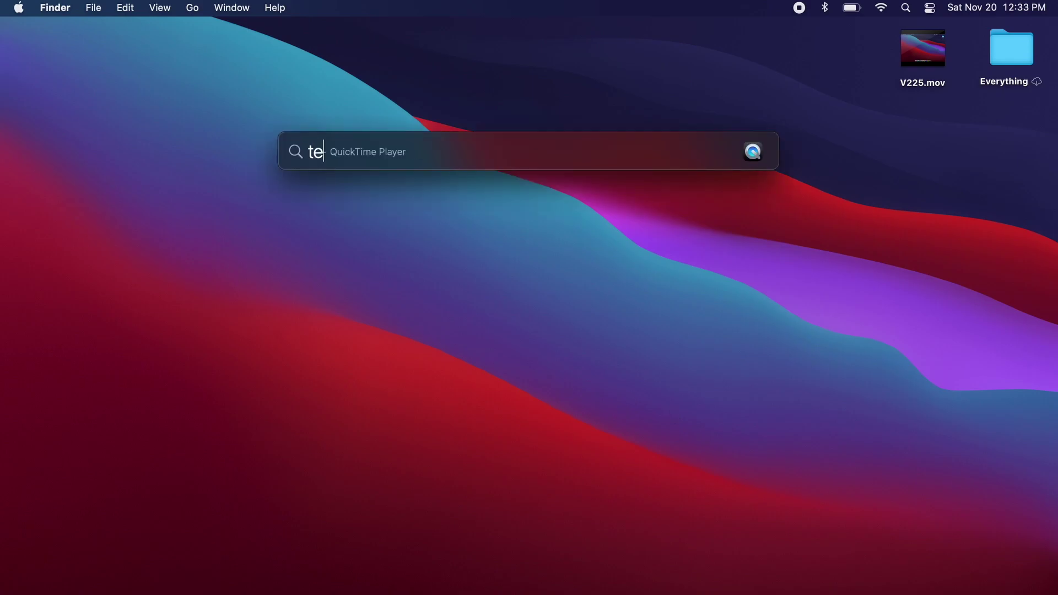
{"action": "type", "text": "rmin"}
{"action": "key", "text": "Return"}
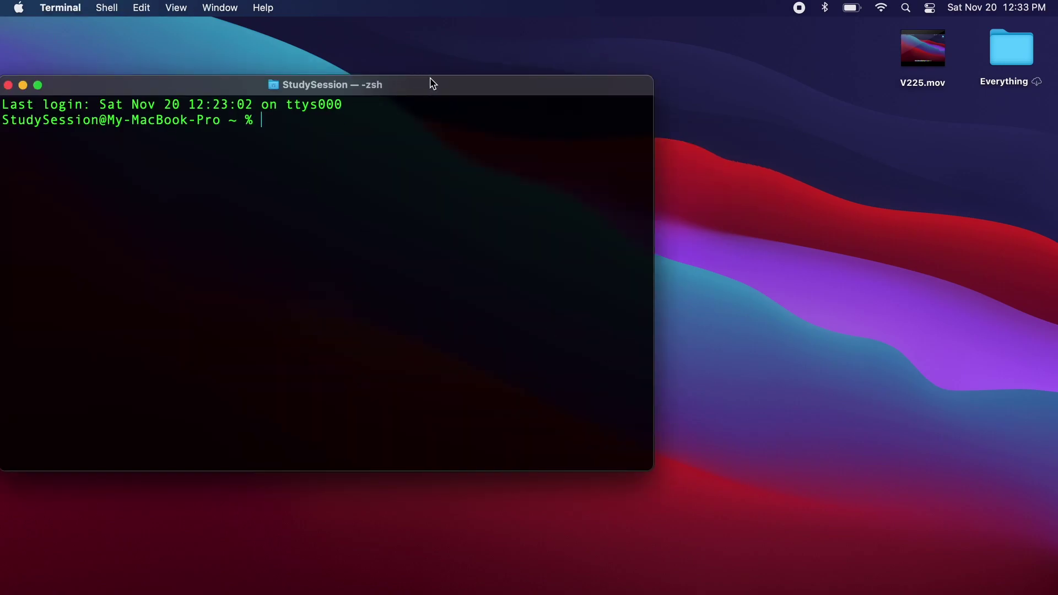
{"action": "type", "text": "python"}
{"action": "key", "text": "Tab"}
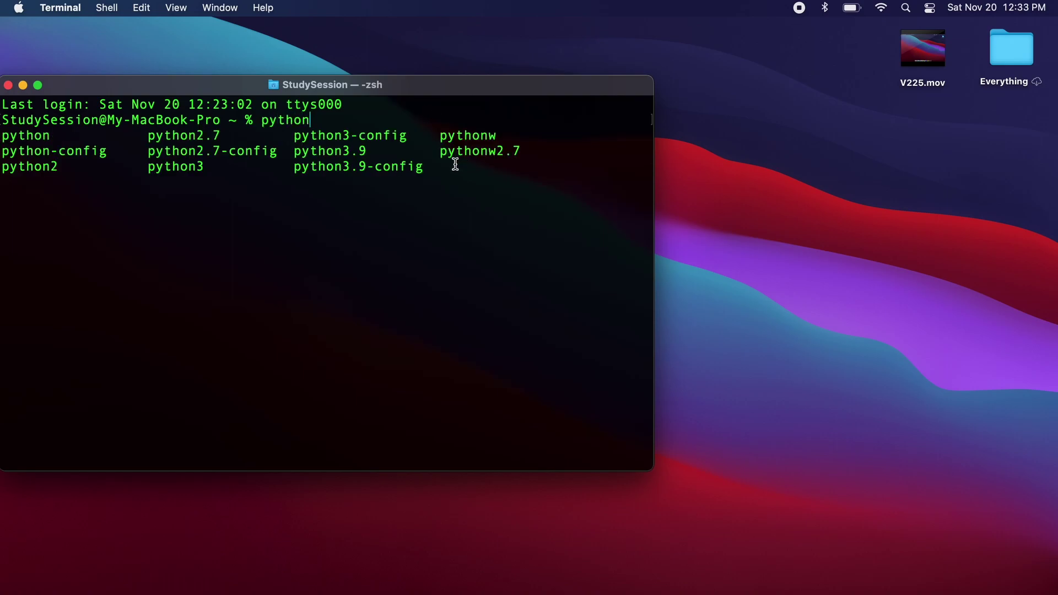
{"action": "left_click_drag", "start_coordinate": [399, 151], "coordinate": [295, 151]}
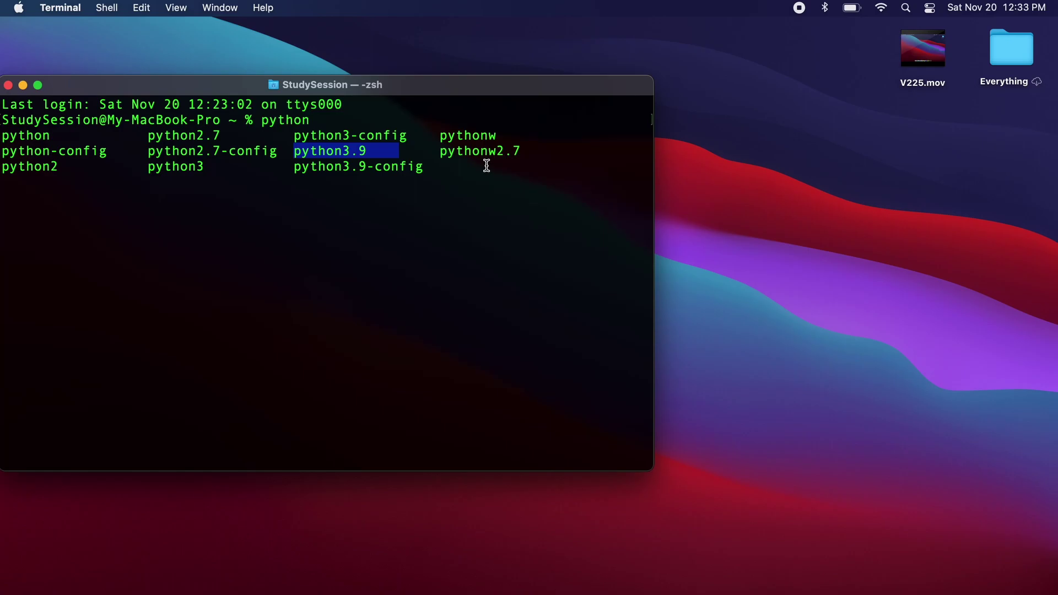
{"action": "key", "text": "Return"}
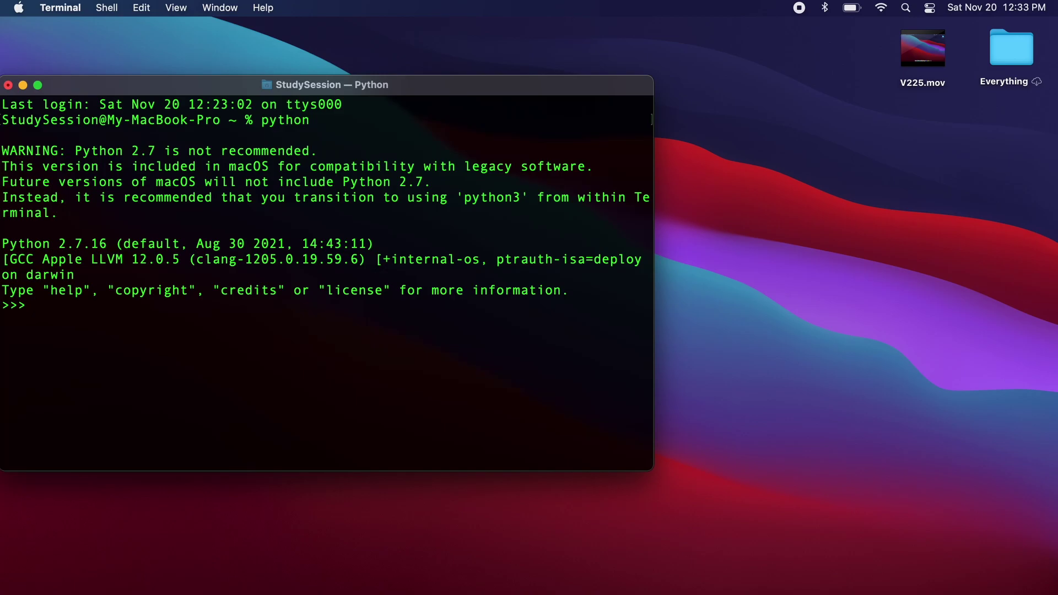
{"action": "type", "text": "clear"}
Exit the Python 2.7 session with quit() and clear the zsh window.
{"action": "key", "text": "Return"}
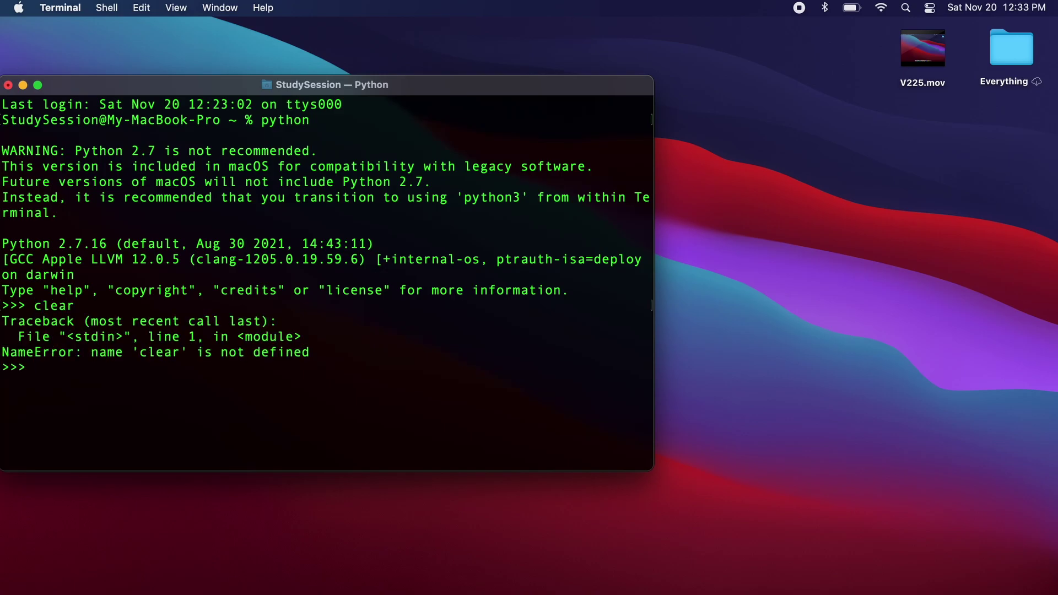
{"action": "type", "text": "quit()"}
{"action": "key", "text": "Return"}
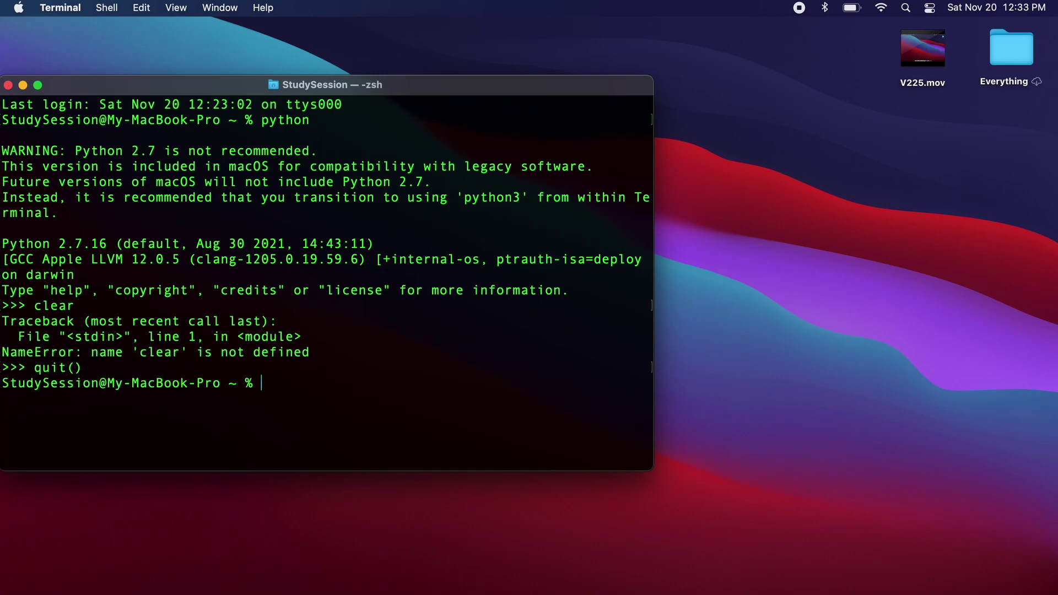
{"action": "type", "text": "clear"}
{"action": "key", "text": "Return"}
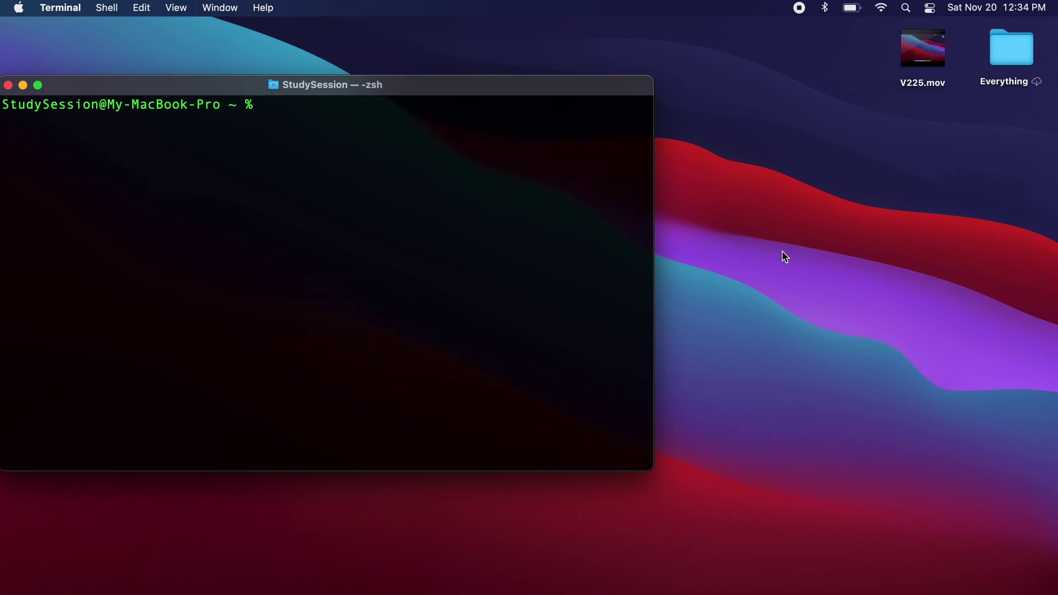
Launch TextEdit and place a new blank document to the right of the terminal.
{"action": "key", "text": "cmd+space"}
{"action": "type", "text": "text"}
{"action": "key", "text": "Return"}
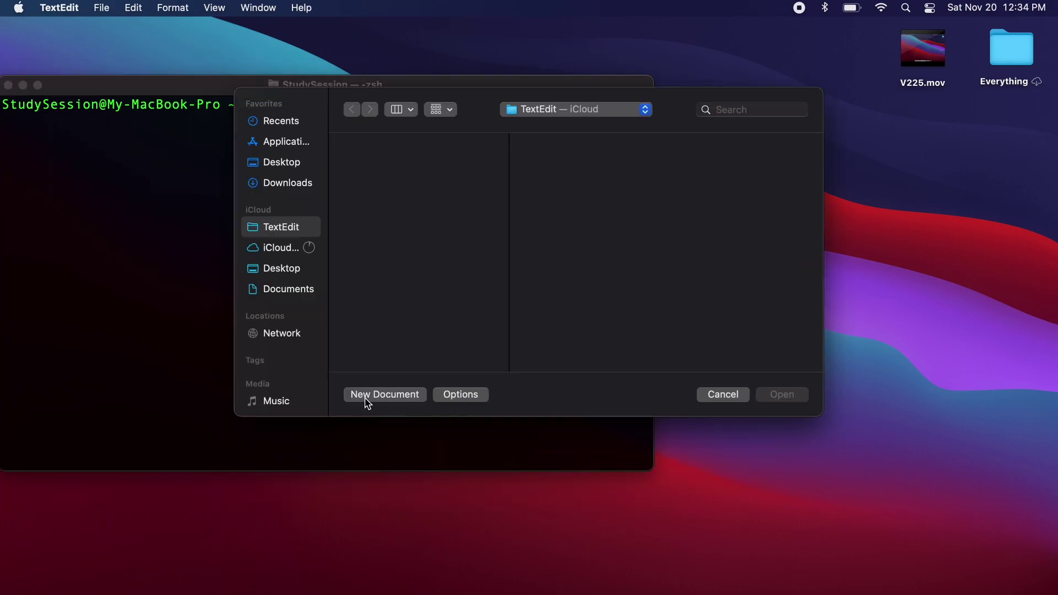
{"action": "left_click", "coordinate": [411, 394]}
{"action": "left_click_drag", "start_coordinate": [403, 49], "coordinate": [810, 130]}
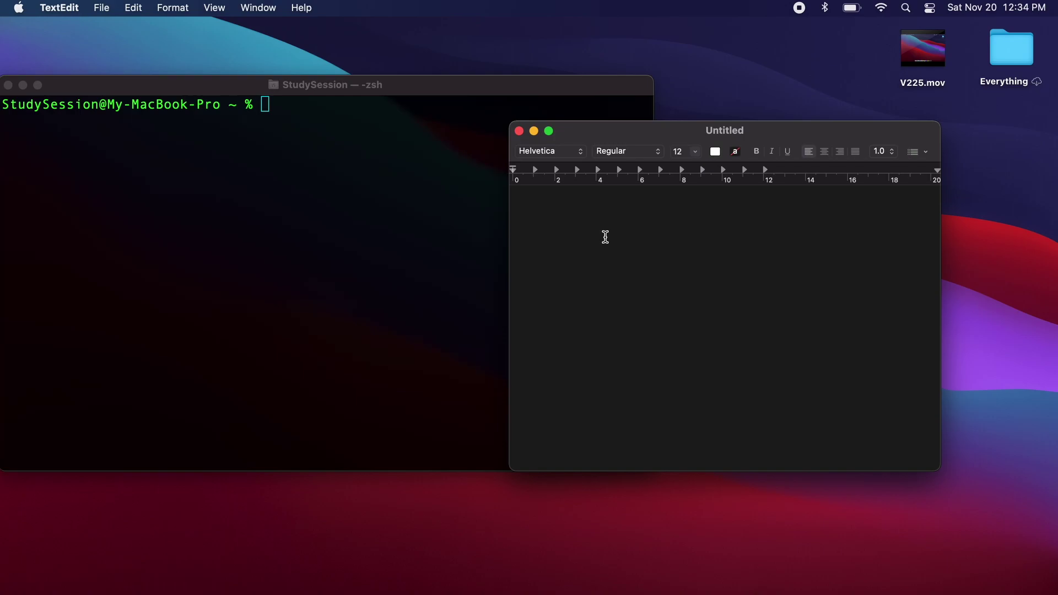
Convert the document to plain text and type print("hello").
{"action": "key", "text": "super+shift+t"}
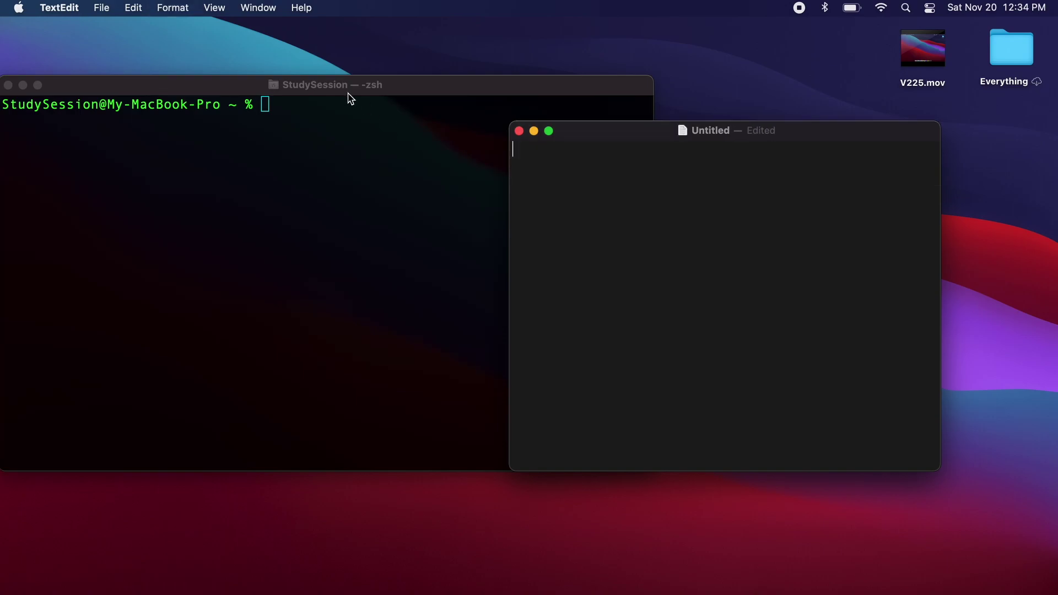
{"action": "left_click", "coordinate": [178, 14]}
{"action": "left_click", "coordinate": [216, 73]}
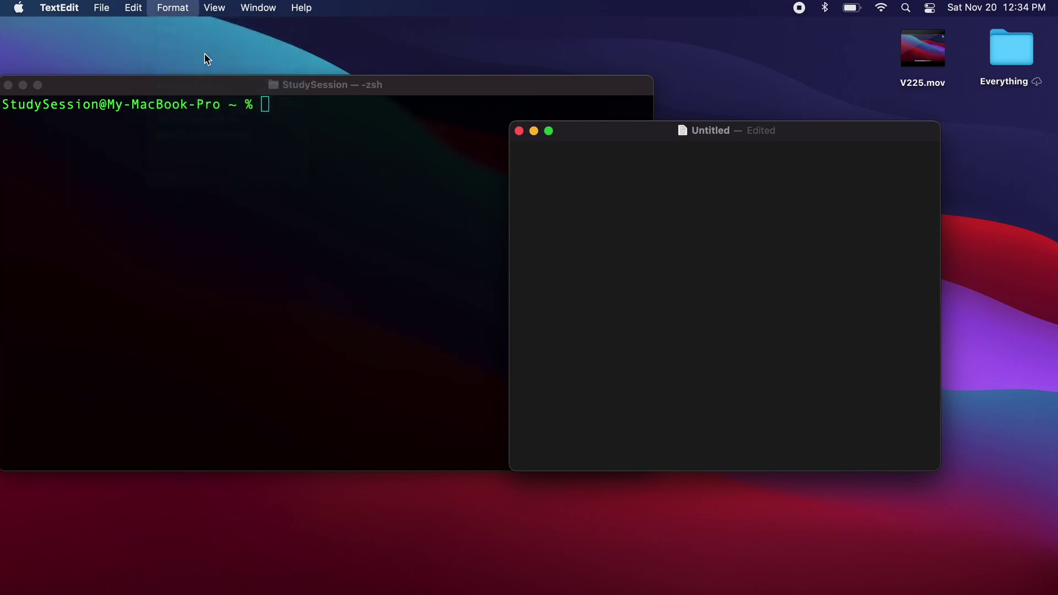
{"action": "left_click", "coordinate": [175, 8]}
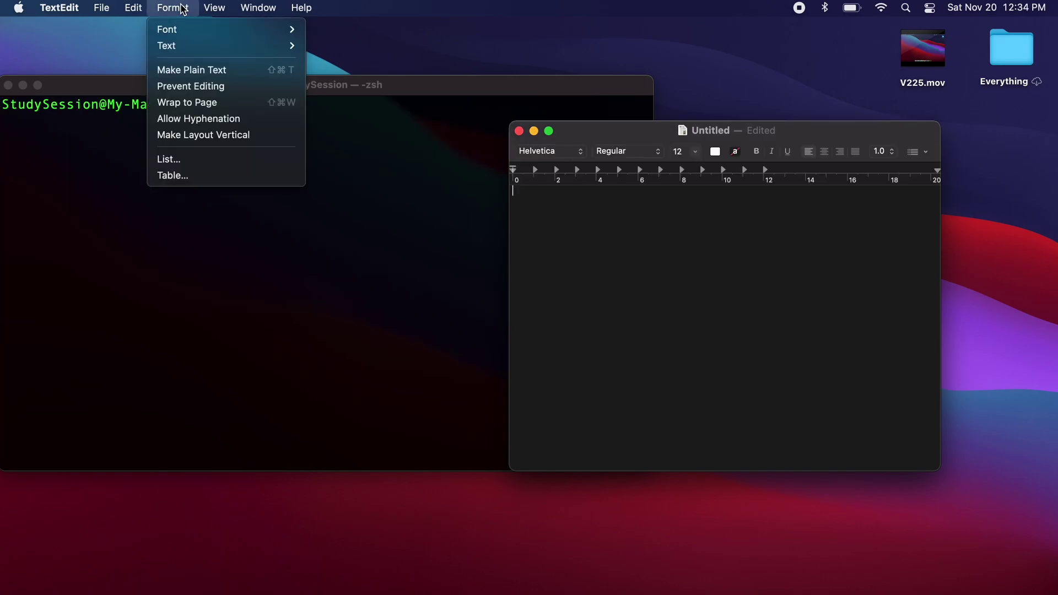
{"action": "left_click", "coordinate": [253, 74]}
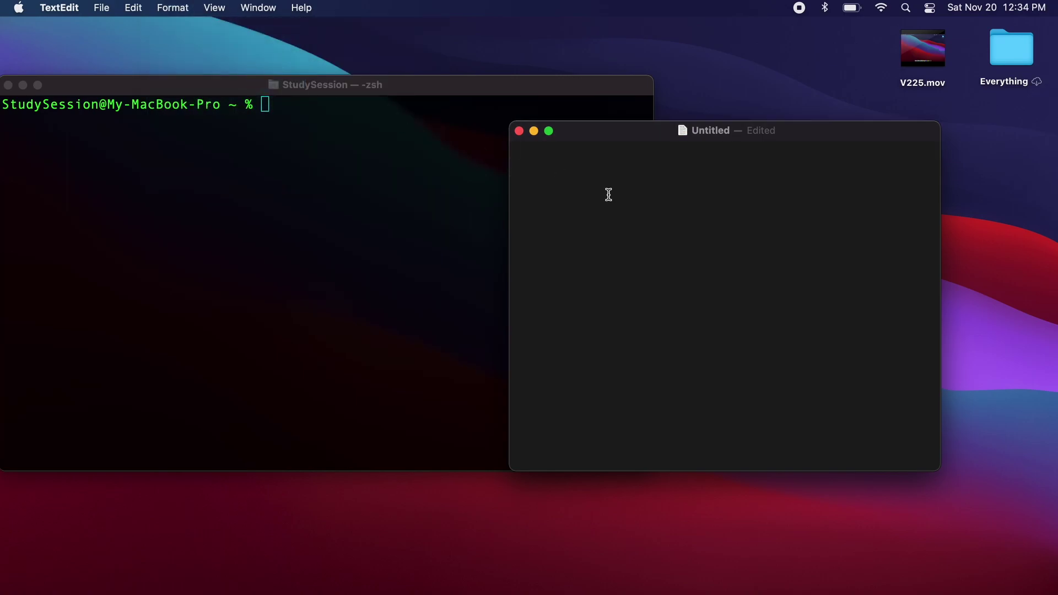
{"action": "type", "text": "prnnt("}
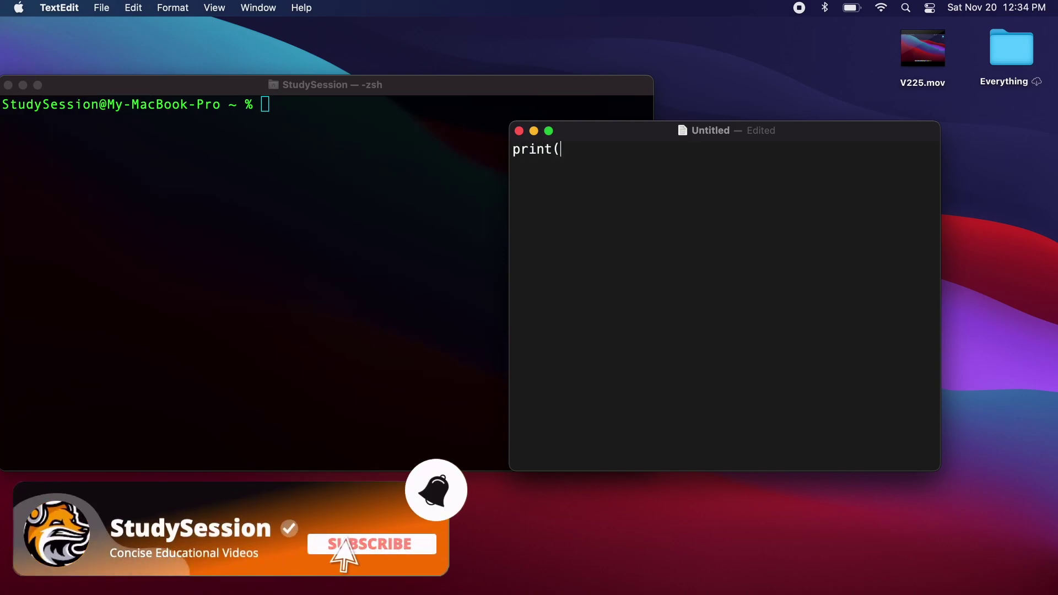
{"action": "type", "text": ":"}
{"action": "key", "text": "BackSpace"}
{"action": "type", "text": "\"hello"}
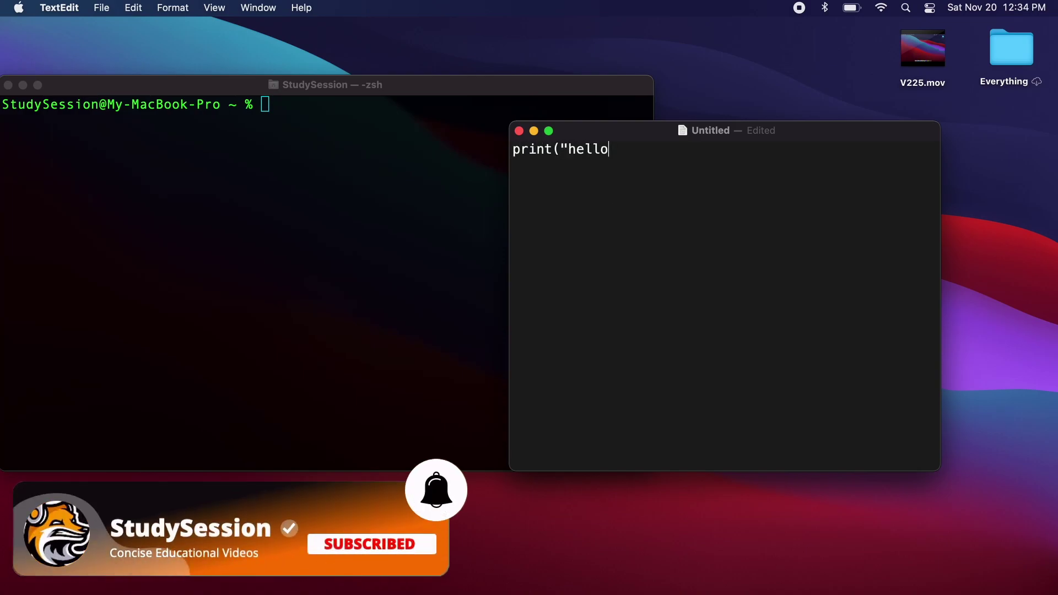
{"action": "type", "text": "\")"}
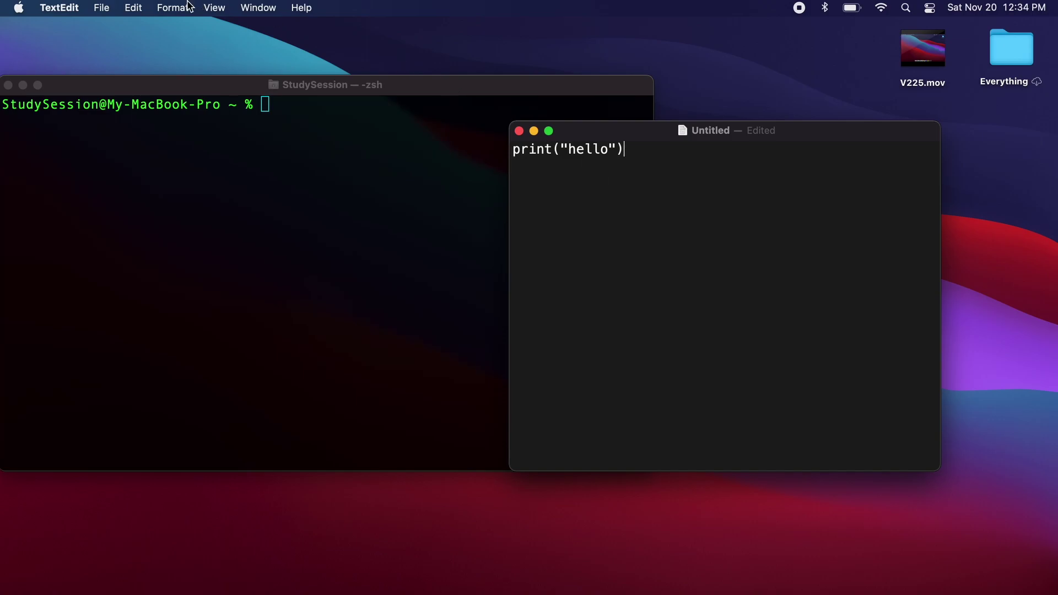
Save the document to the Desktop as greeting.py and bring Terminal forward.
{"action": "left_click", "coordinate": [111, 8]}
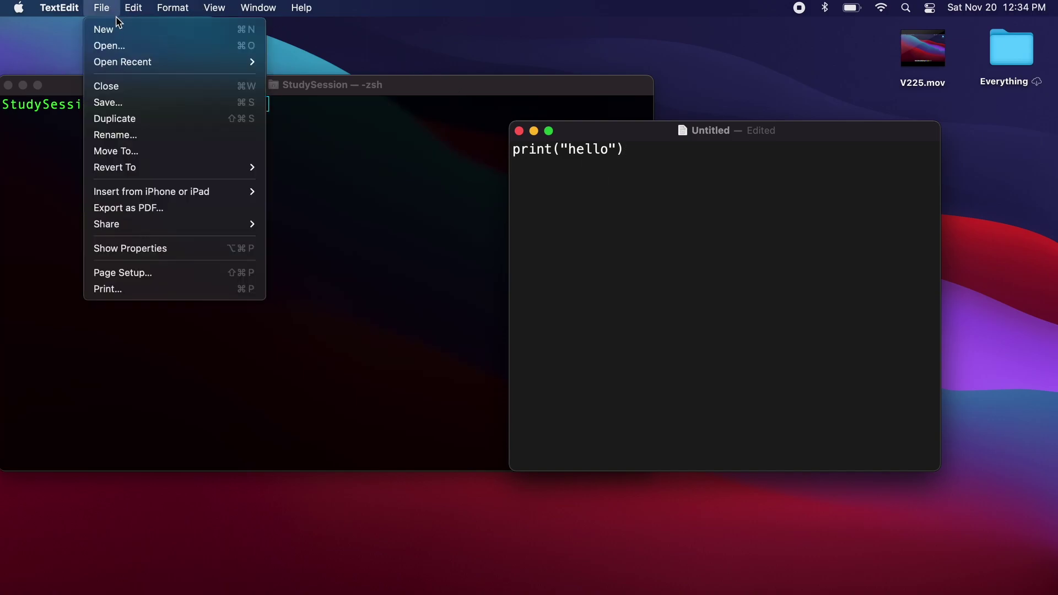
{"action": "left_click", "coordinate": [121, 102]}
{"action": "left_click", "coordinate": [491, 303]}
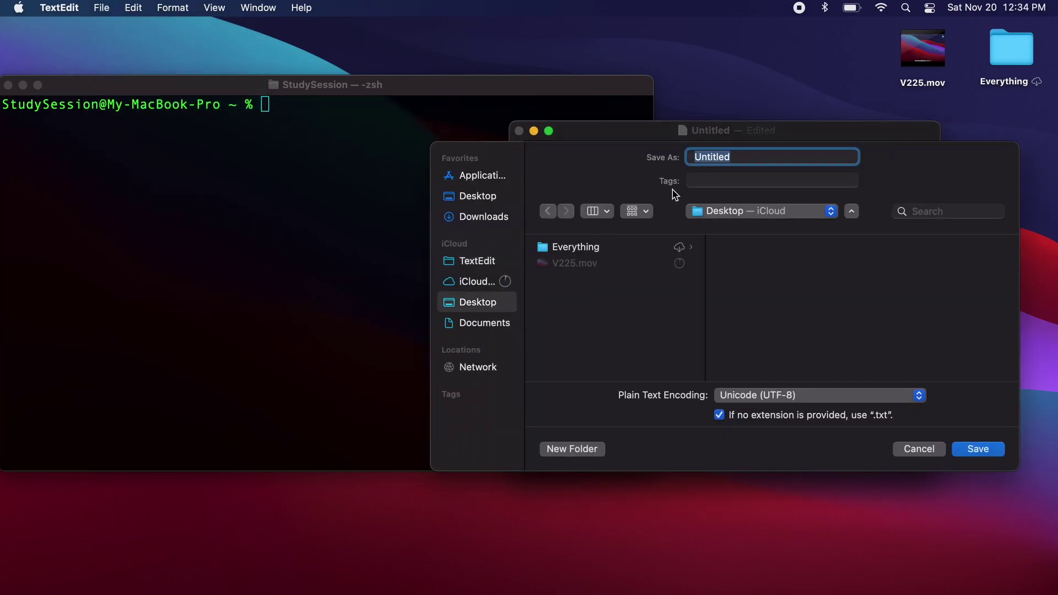
{"action": "type", "text": "greeting"}
{"action": "type", "text": ".py"}
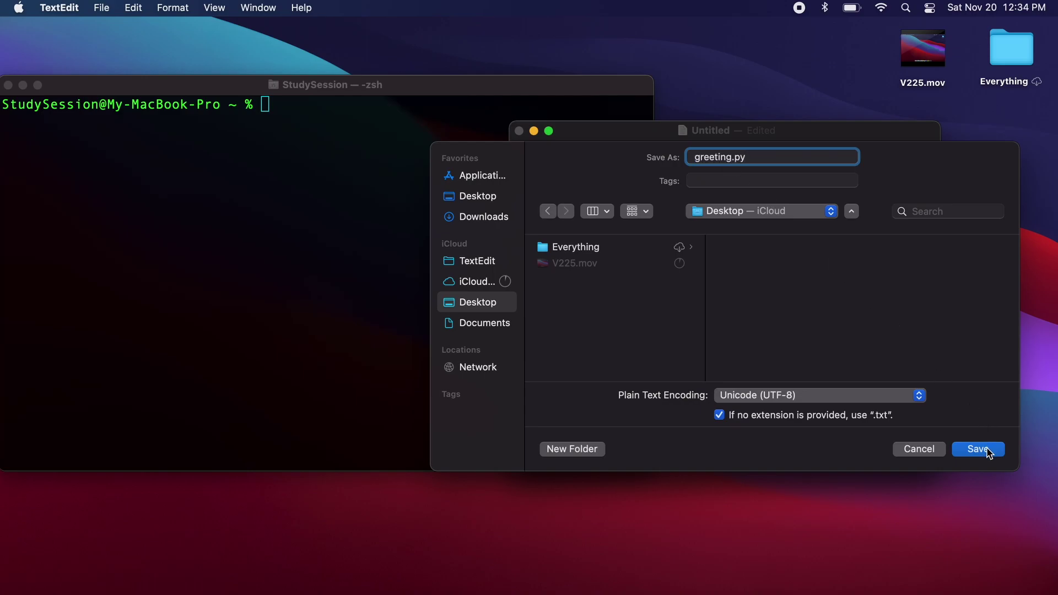
{"action": "left_click", "coordinate": [990, 452]}
{"action": "left_click", "coordinate": [299, 207]}
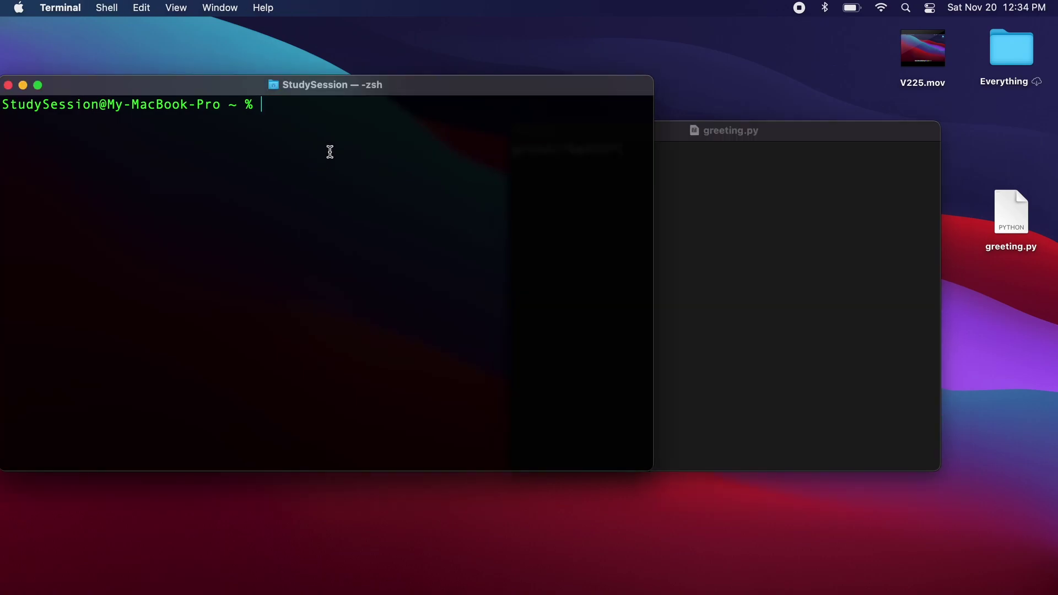
{"action": "type", "text": "ls"}
List the home folder, cd into Desktop, and list it to find greeting.py.
{"action": "key", "text": "Return"}
{"action": "type", "text": "cd "}
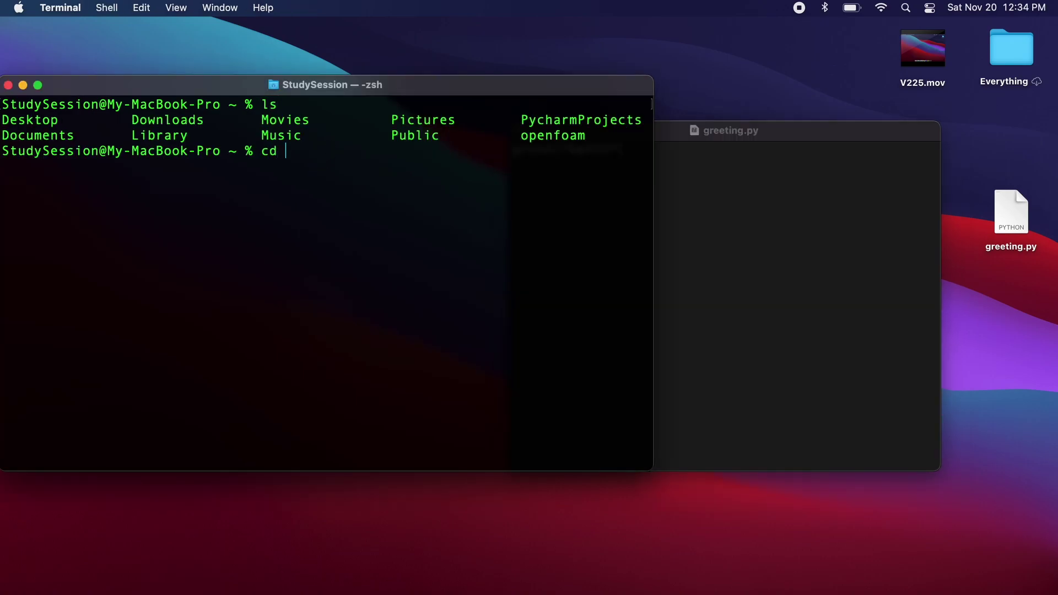
{"action": "type", "text": "Desk"}
{"action": "key", "text": "Tab"}
{"action": "key", "text": "Return"}
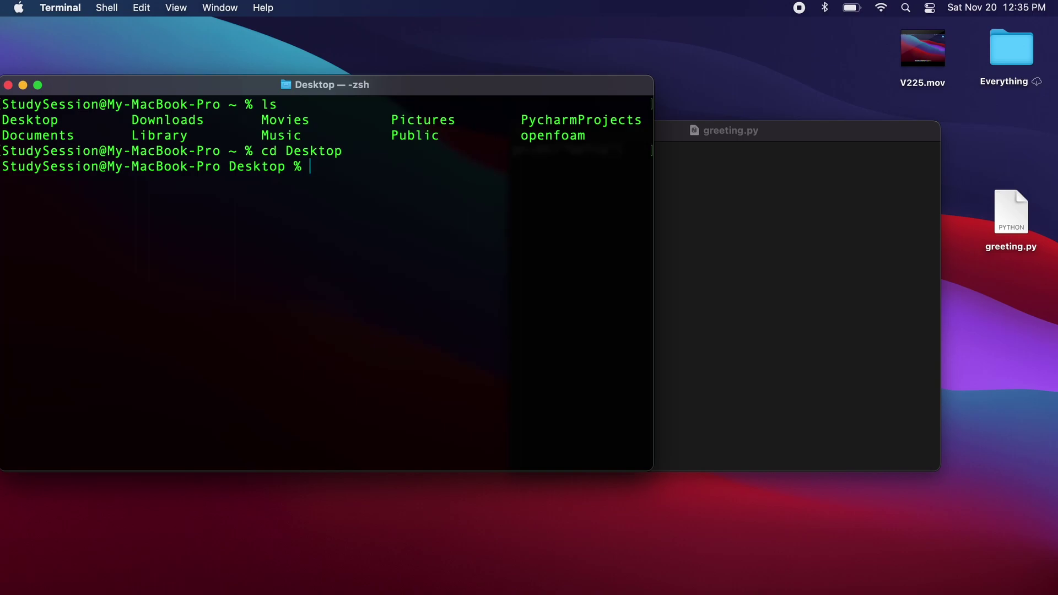
{"action": "type", "text": "cd"}
{"action": "key", "text": "BackSpace"}
{"action": "key", "text": "BackSpace"}
{"action": "type", "text": "ls"}
{"action": "key", "text": "Return"}
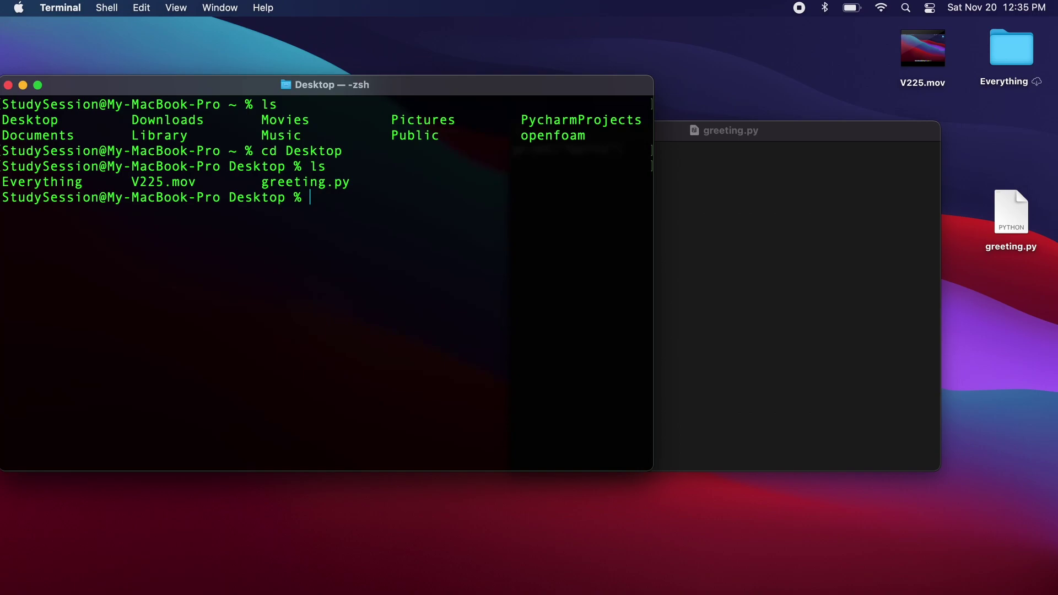
{"action": "left_click_drag", "start_coordinate": [262, 183], "coordinate": [355, 183]}
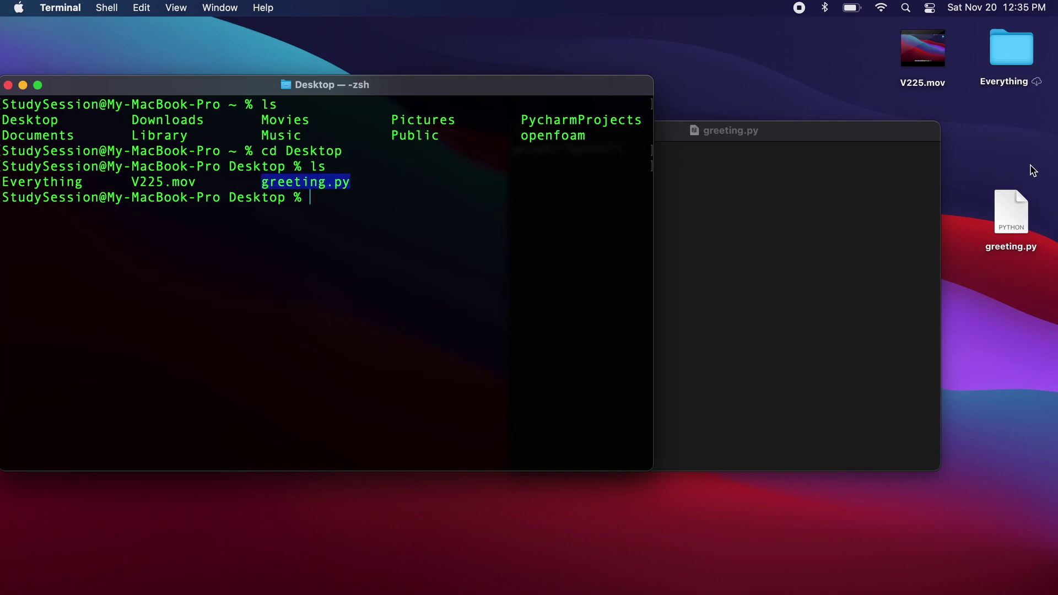
{"action": "left_click", "coordinate": [515, 225]}
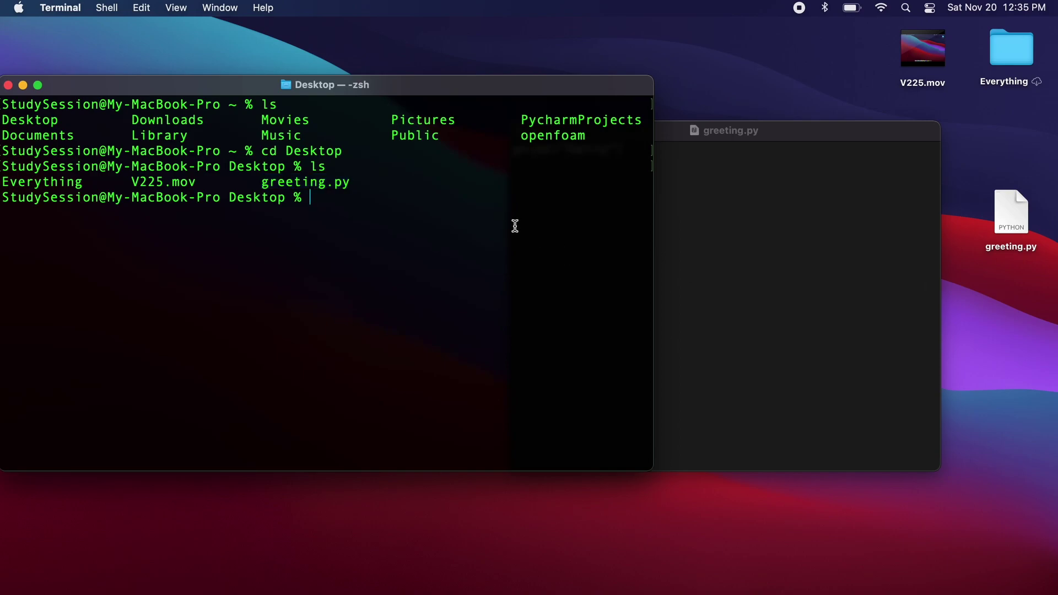
{"action": "type", "text": "python3"}
{"action": "type", "text": ".9"}
{"action": "type", "text": " greet"}
Run python3.9 greeting.py, which prints hello.
{"action": "key", "text": "Tab"}
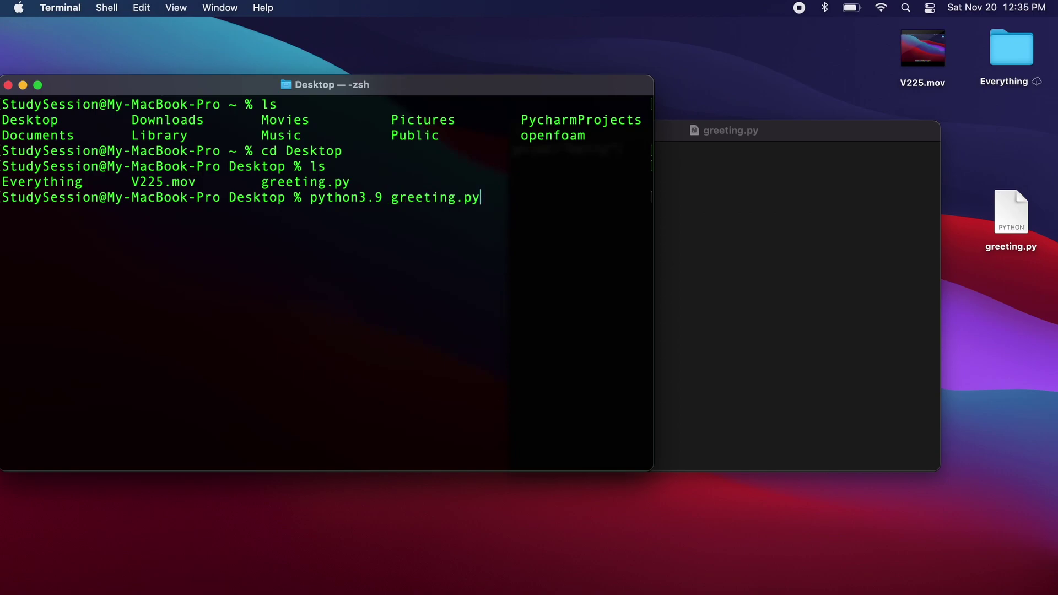
{"action": "key", "text": "Return"}
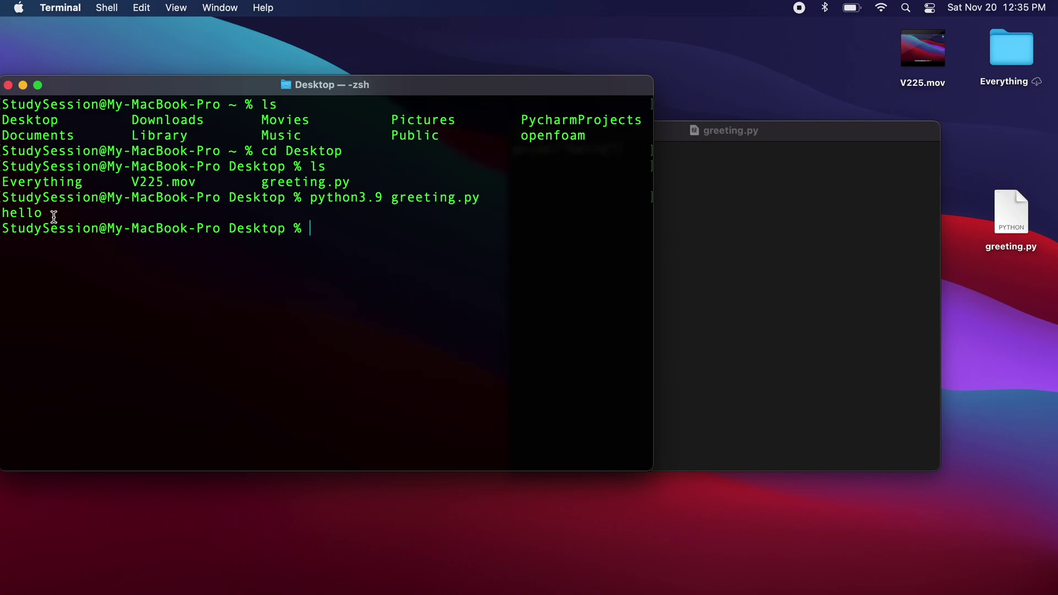
{"action": "left_click_drag", "start_coordinate": [51, 213], "coordinate": [2, 215]}
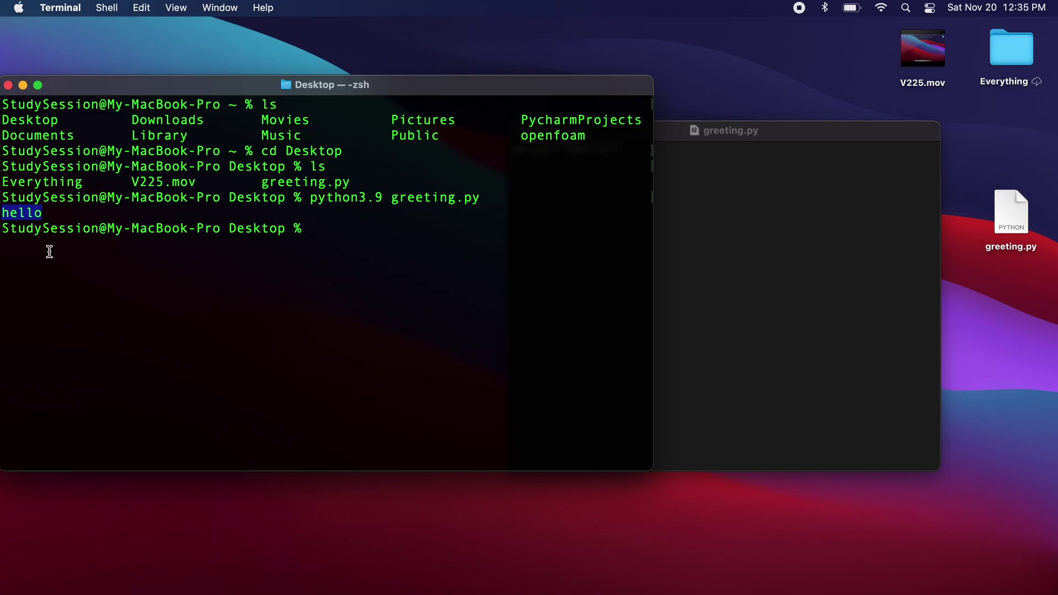
Edit the script line to print("hello you"), save it, and return to Terminal.
{"action": "left_click", "coordinate": [907, 203]}
{"action": "left_click", "coordinate": [609, 150]}
{"action": "type", "text": "you"}
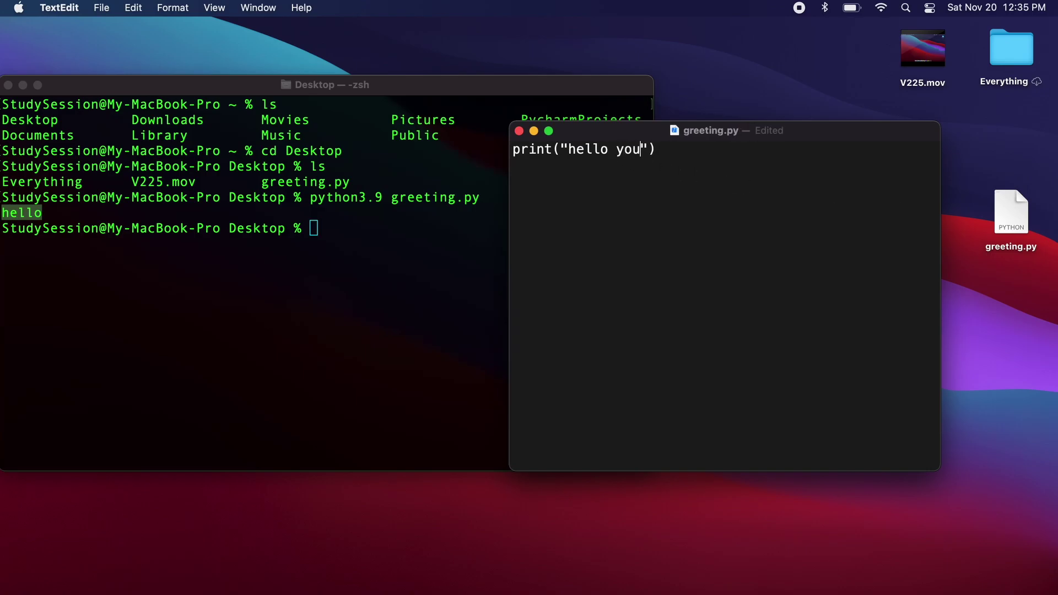
{"action": "left_click", "coordinate": [101, 8]}
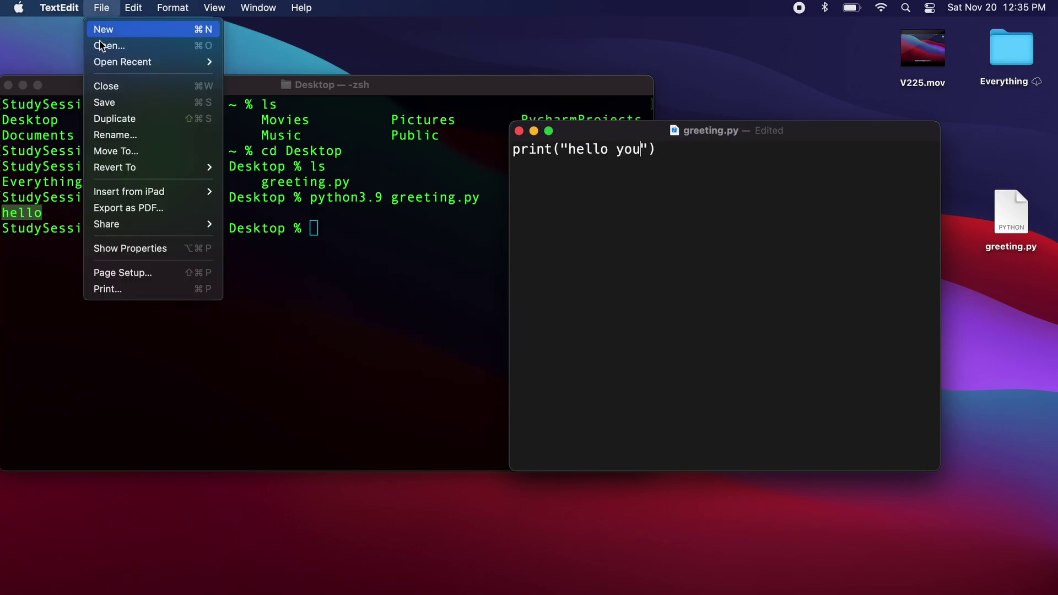
{"action": "left_click", "coordinate": [107, 101]}
{"action": "left_click", "coordinate": [334, 221]}
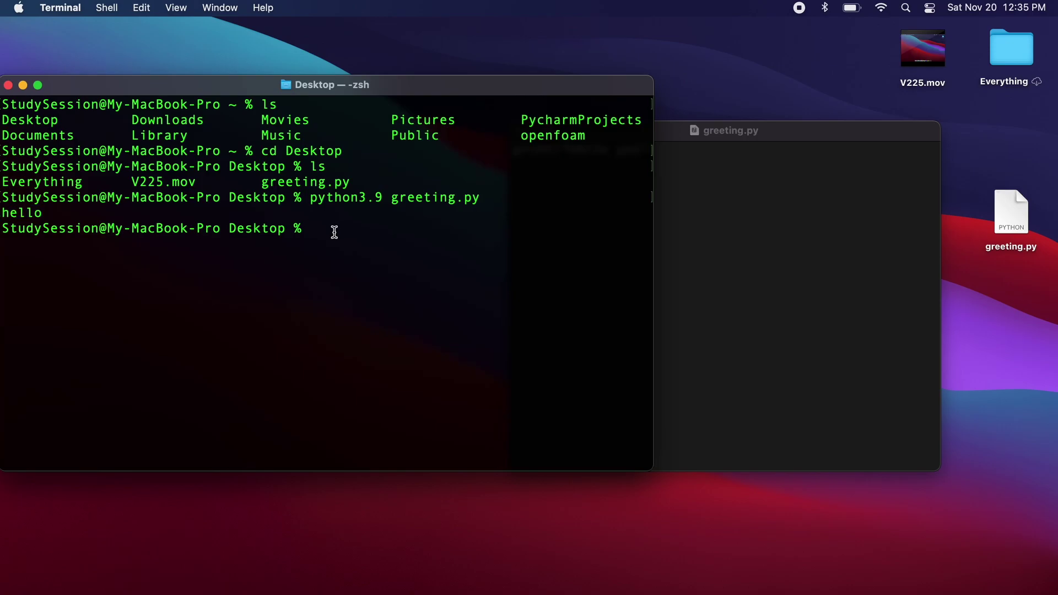
Rerun python3.9 greeting.py from command history, now printing hello you.
{"action": "key", "text": "Up"}
{"action": "key", "text": "Return"}
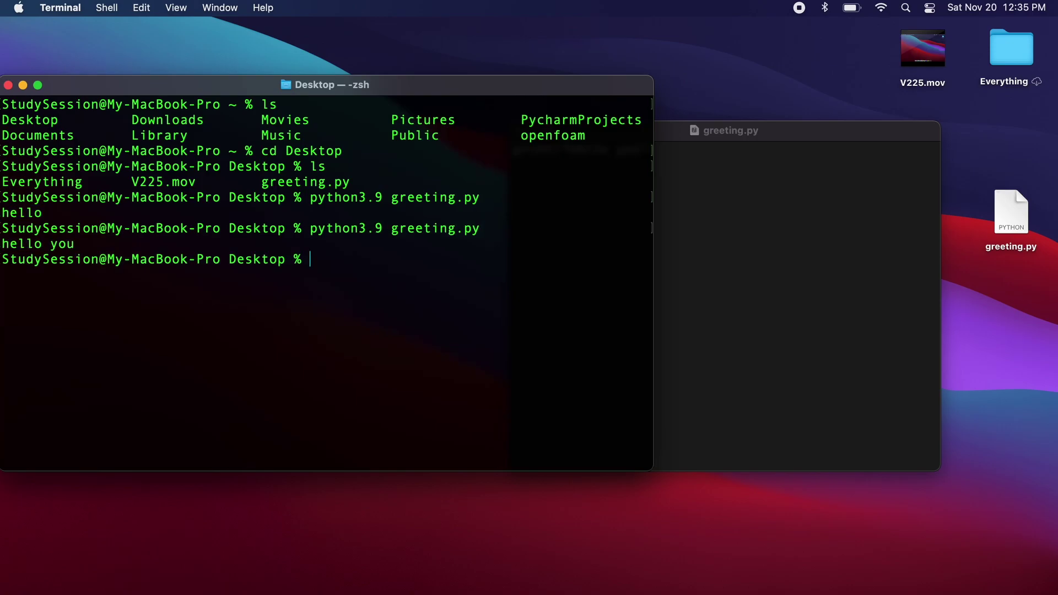